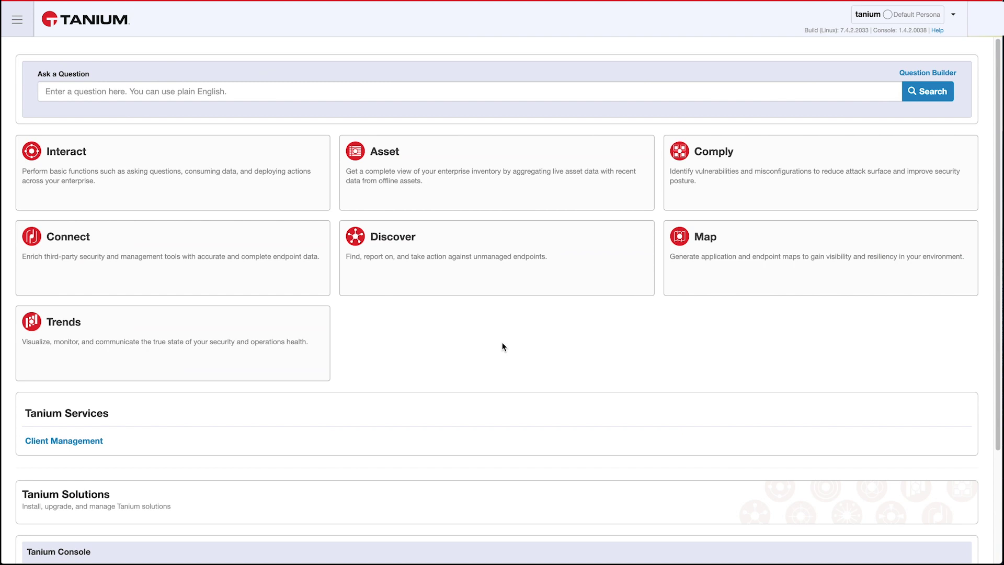
# Start a new profile in the Discover module and name it "Centralized Test".
pyautogui.click(427, 256)
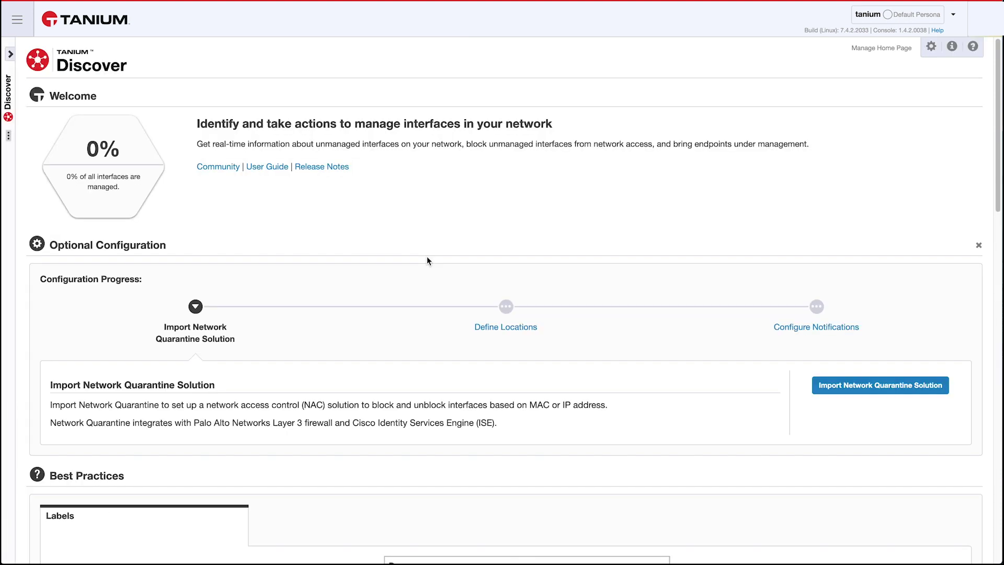
pyautogui.moveTo(10, 137)
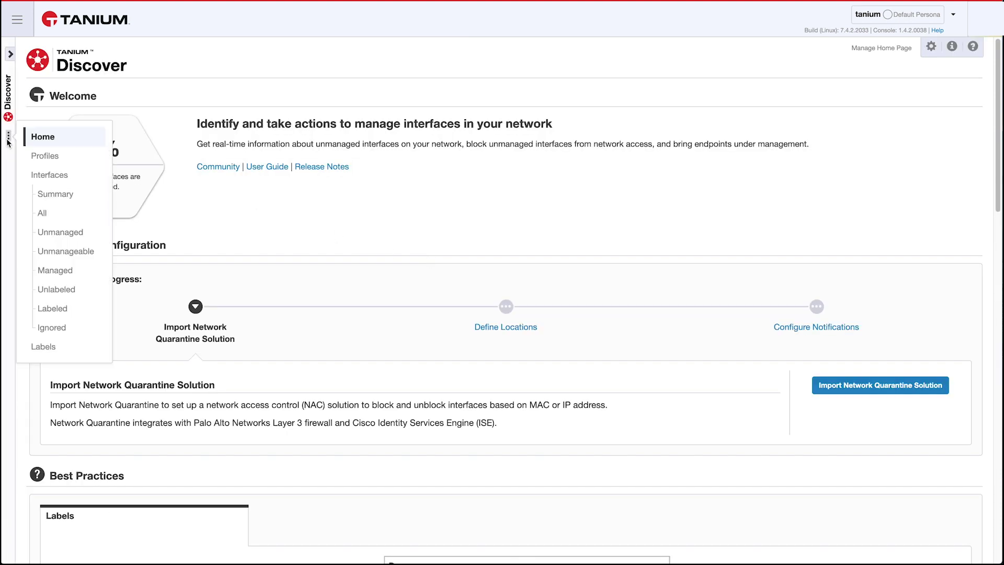
pyautogui.click(42, 155)
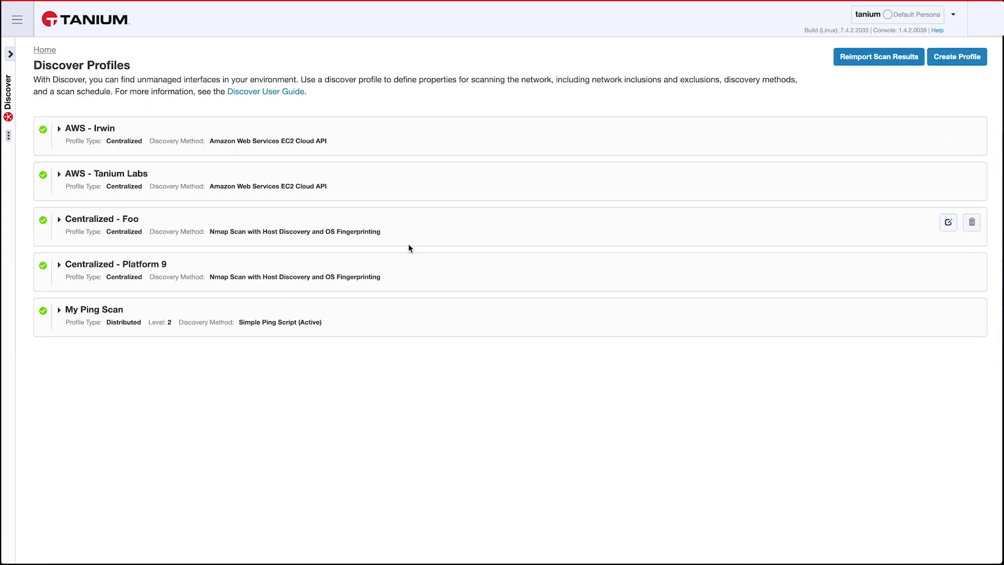
pyautogui.click(957, 56)
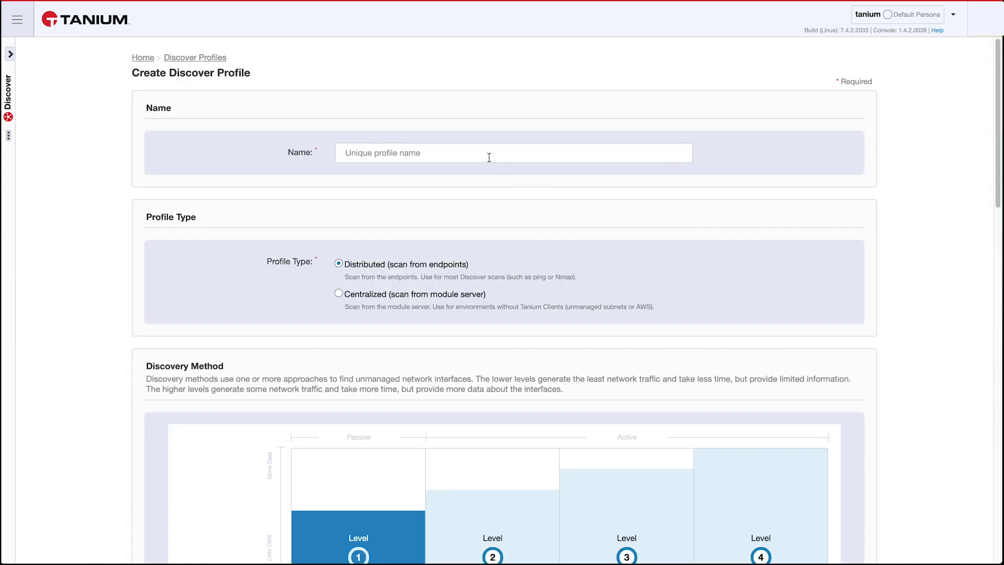
pyautogui.click(489, 156)
pyautogui.write('Cent')
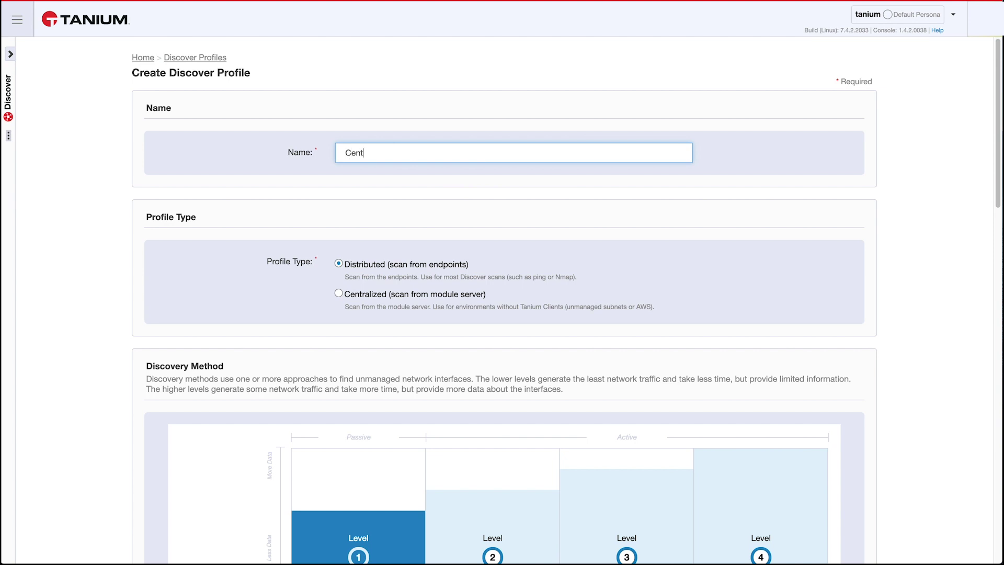
pyautogui.write('ralized Test')
# Make the profile Centralized (scan from module server) with the discovery method Nmap Scan with Host Discovery and OS Fingerprinting.
pyautogui.click(360, 295)
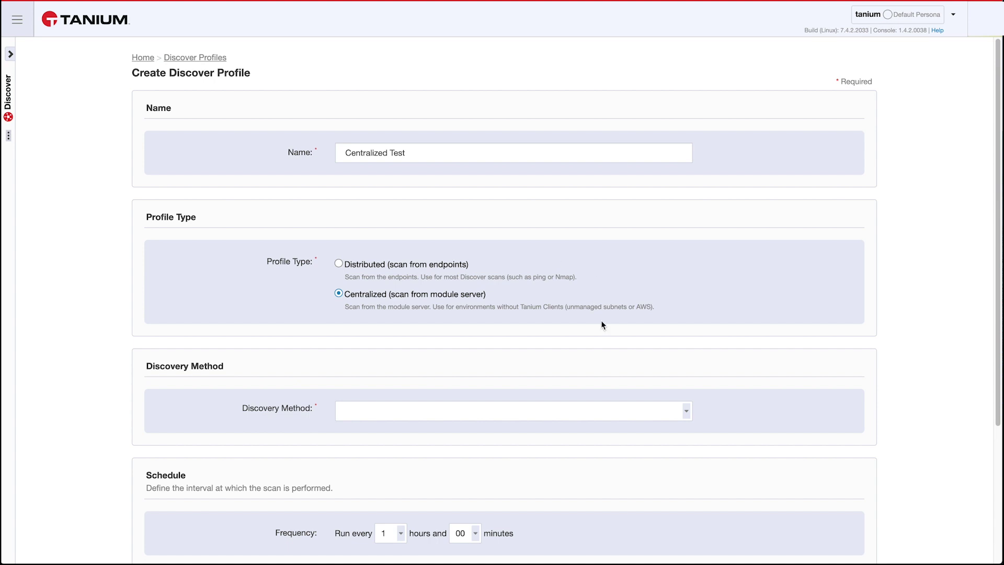
pyautogui.click(686, 413)
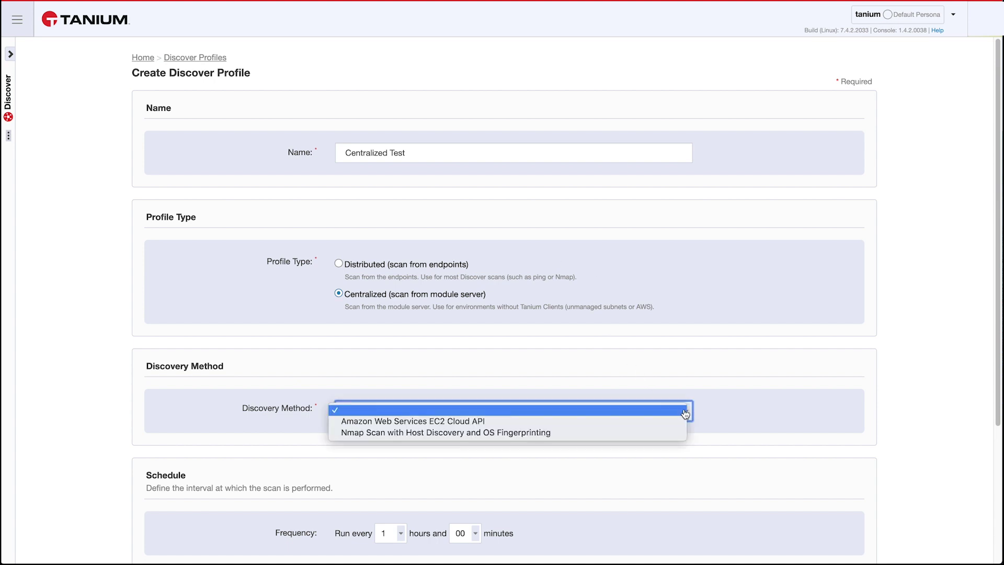
pyautogui.click(652, 435)
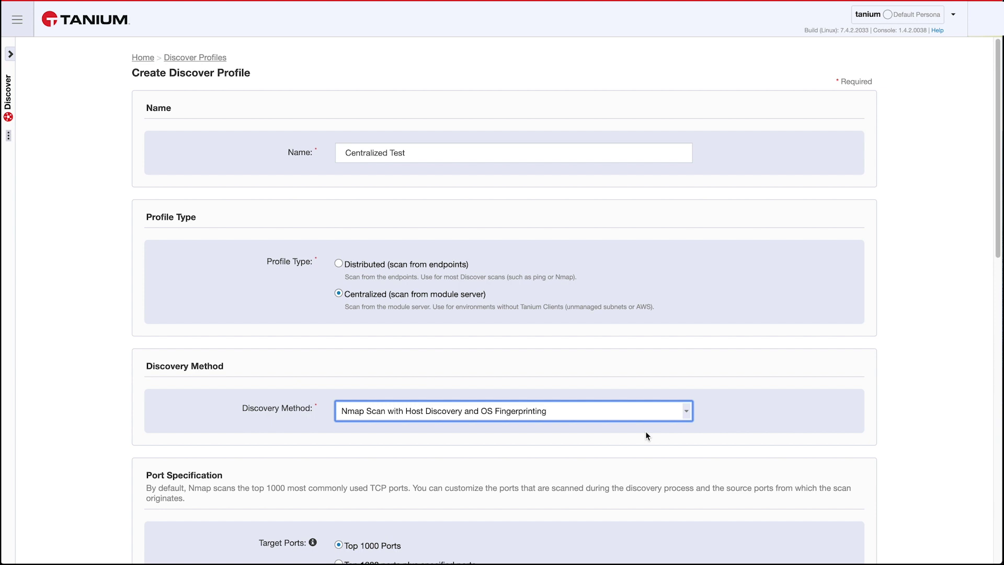
# Set the profile's target network for scan inclusions to 192.168.0.0/24, 192.168.100.0/24.
pyautogui.click(761, 438)
pyautogui.scroll(-4, 761, 437)
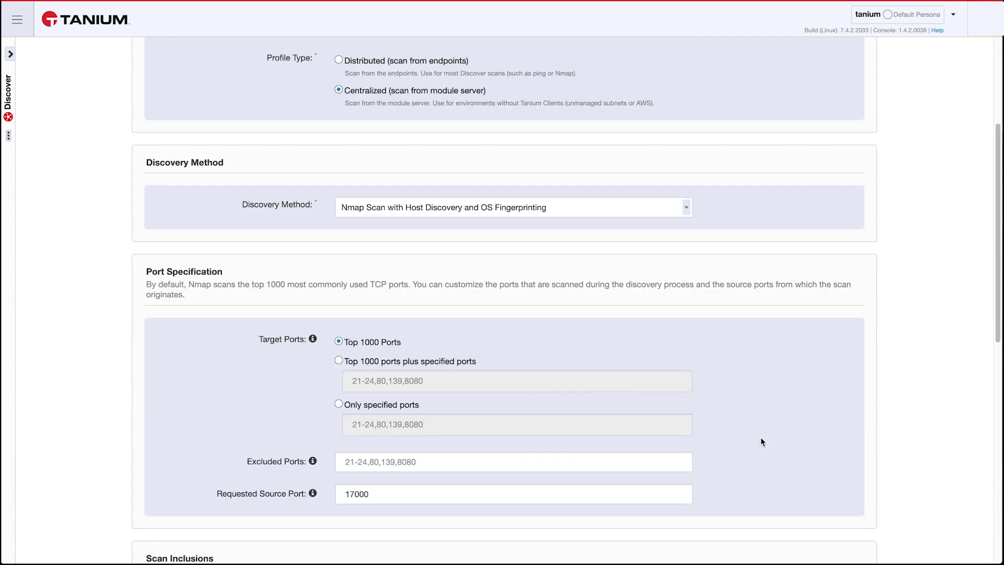
pyautogui.scroll(-2, 761, 439)
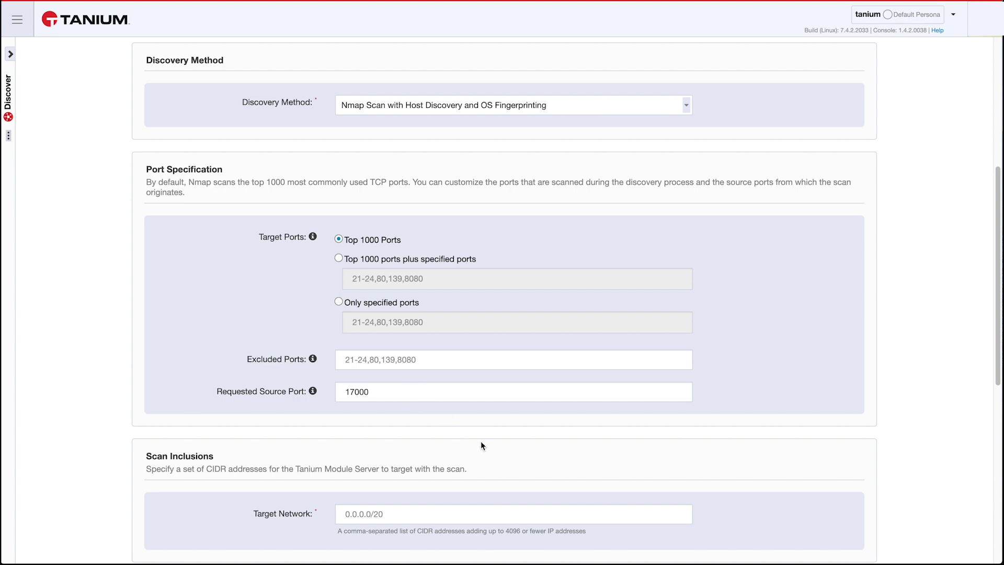
pyautogui.click(452, 510)
pyautogui.write('1')
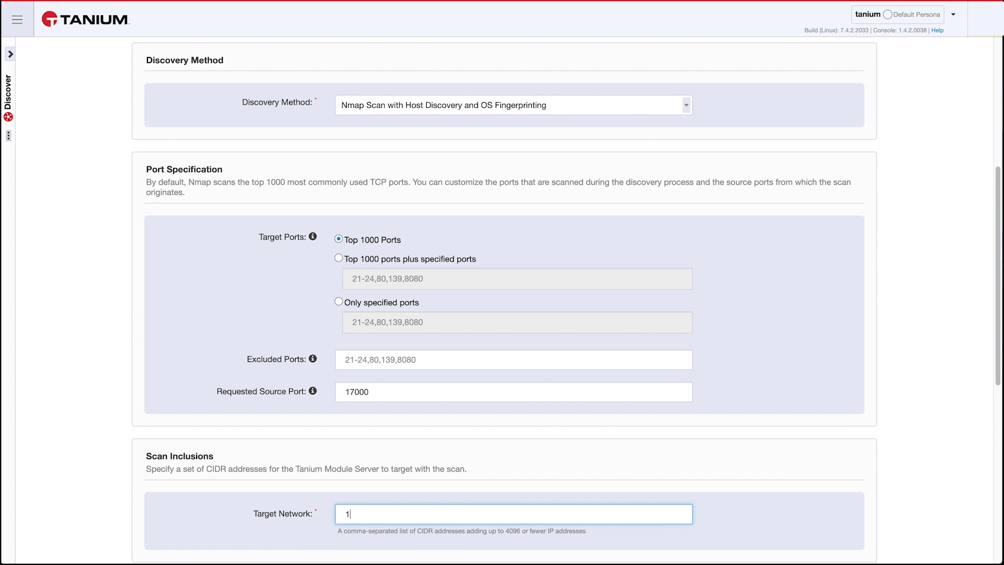
pyautogui.write('92.168.0.0/24, 192.168.100.0')
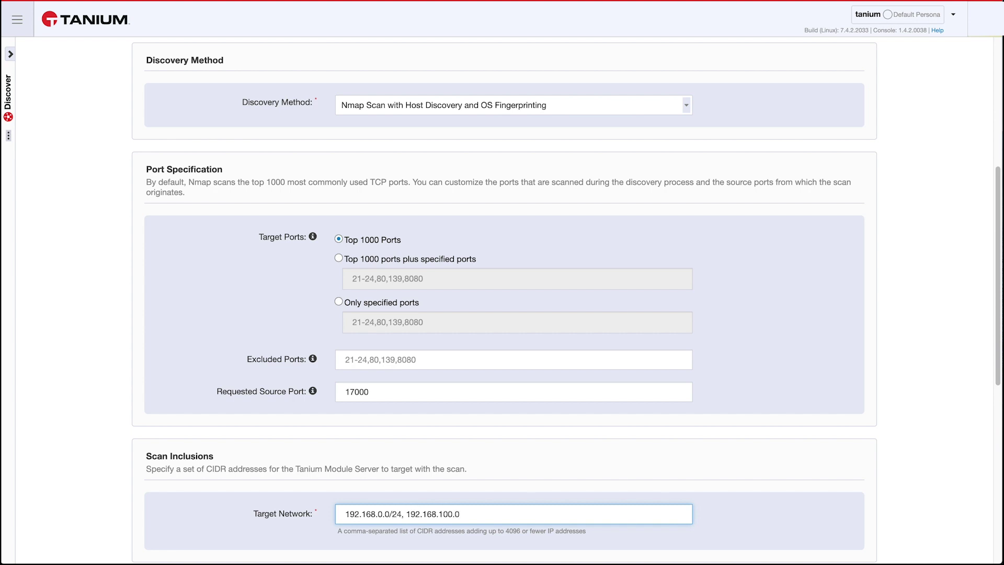
pyautogui.write('/24')
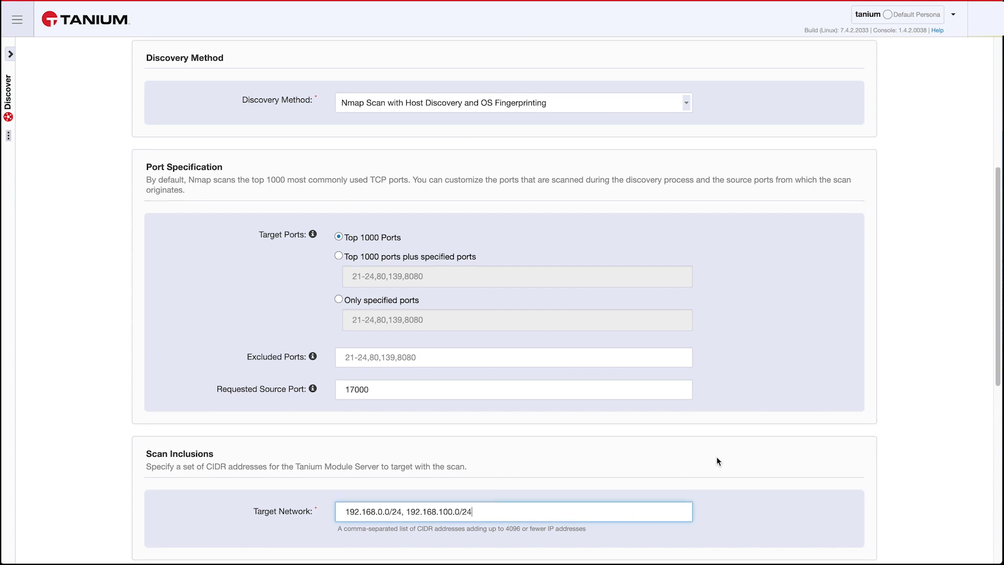
# Review the scan exclusions, schedule and scan window settings, and create the profile.
pyautogui.scroll(-2, 717, 457)
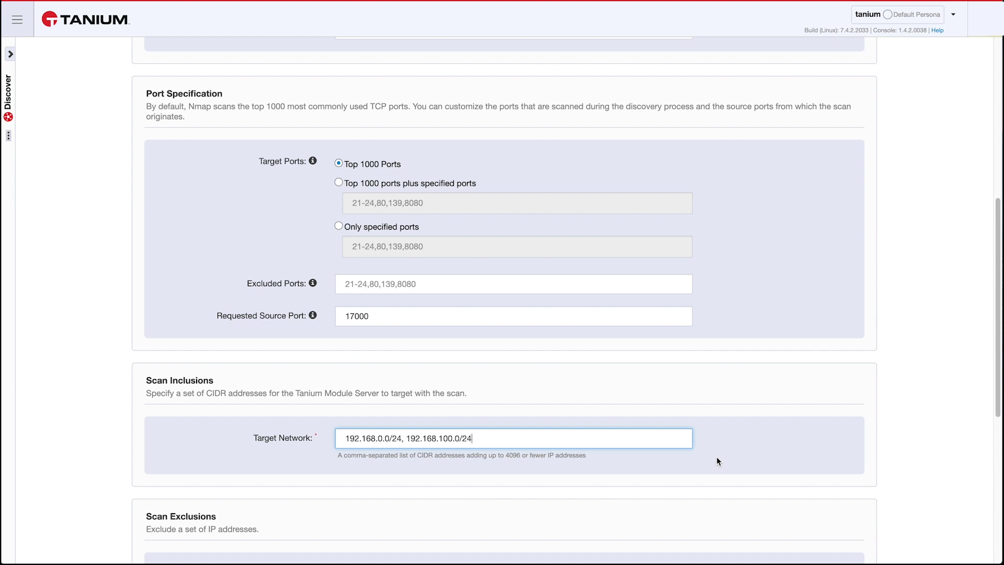
pyautogui.scroll(-5, 717, 457)
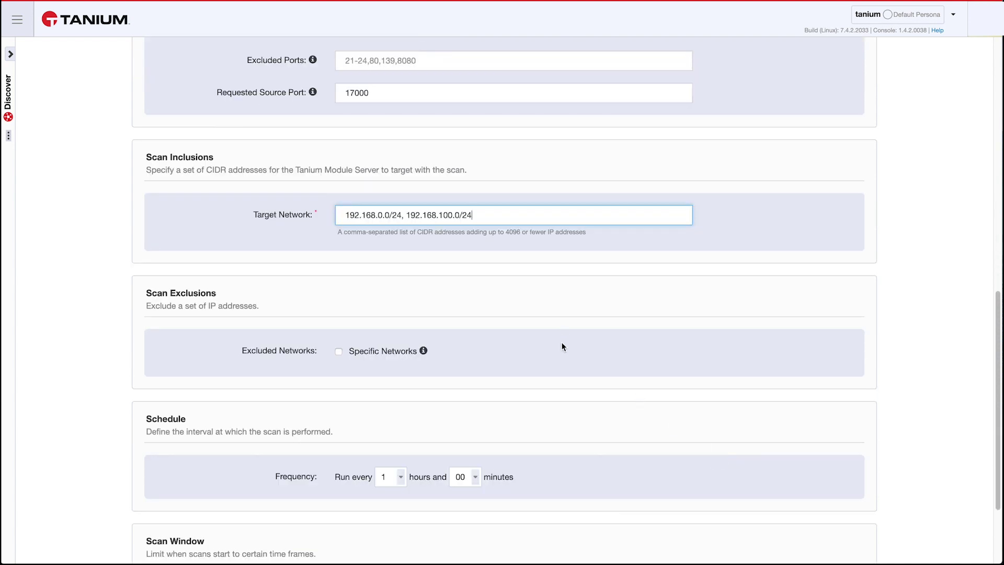
pyautogui.click(475, 359)
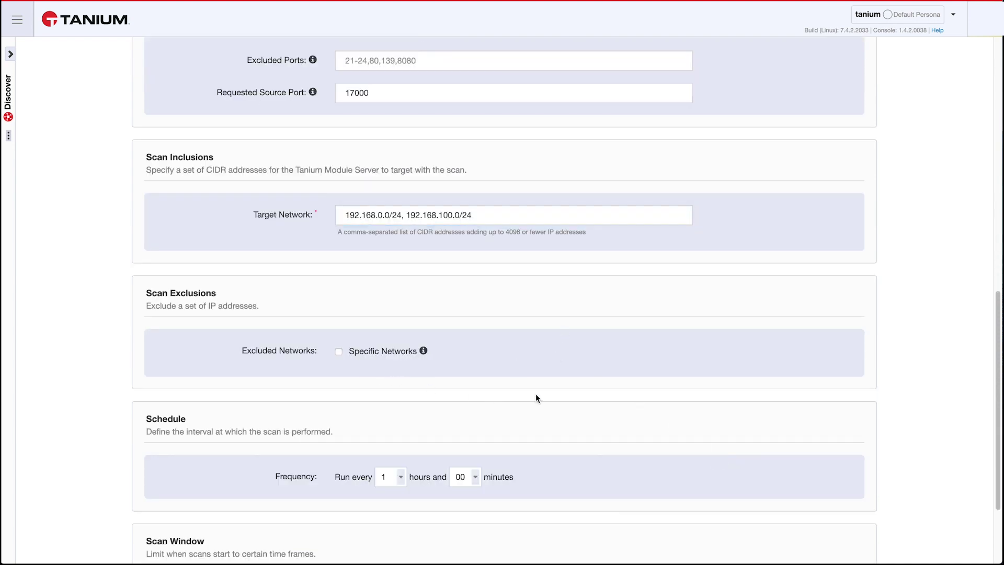
pyautogui.scroll(-1, 576, 399)
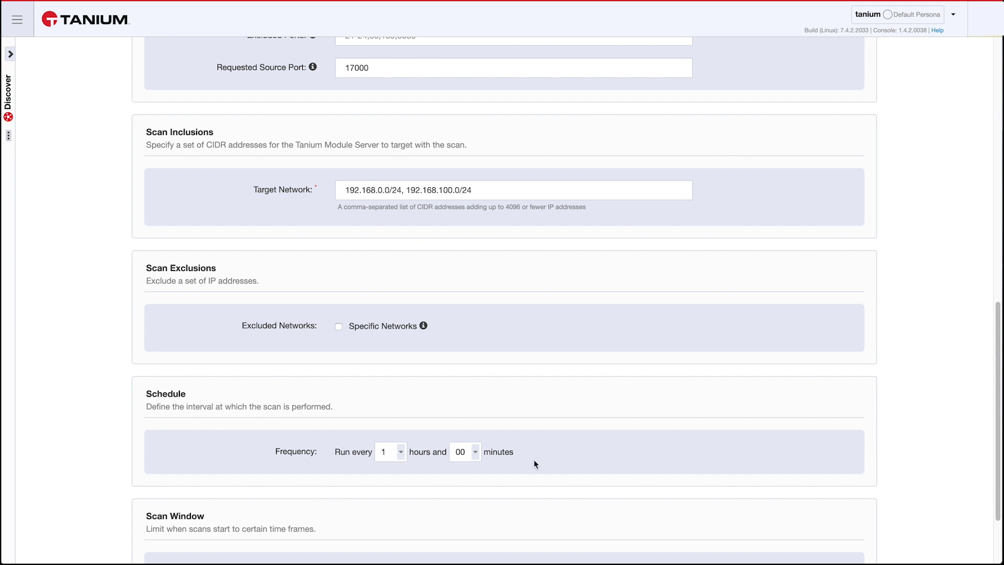
pyautogui.scroll(-4, 560, 466)
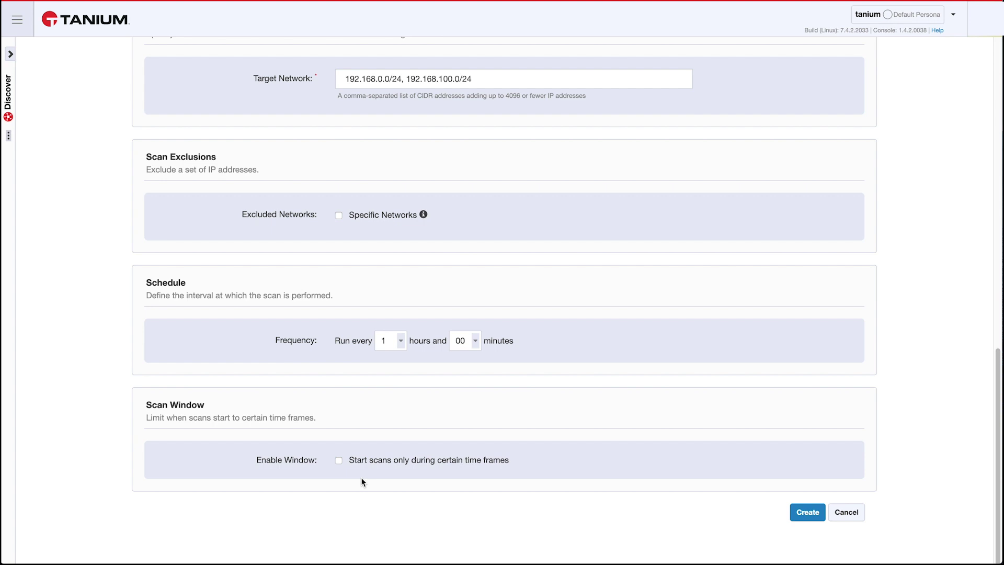
pyautogui.click(806, 515)
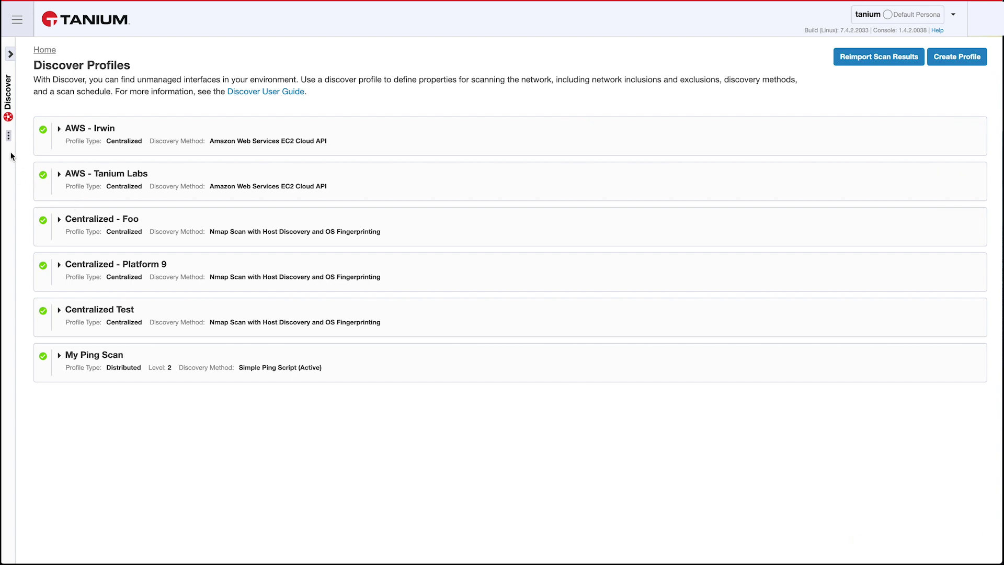
# List all Discover interfaces and filter them by "centralized".
pyautogui.moveTo(10, 148)
pyautogui.click(54, 213)
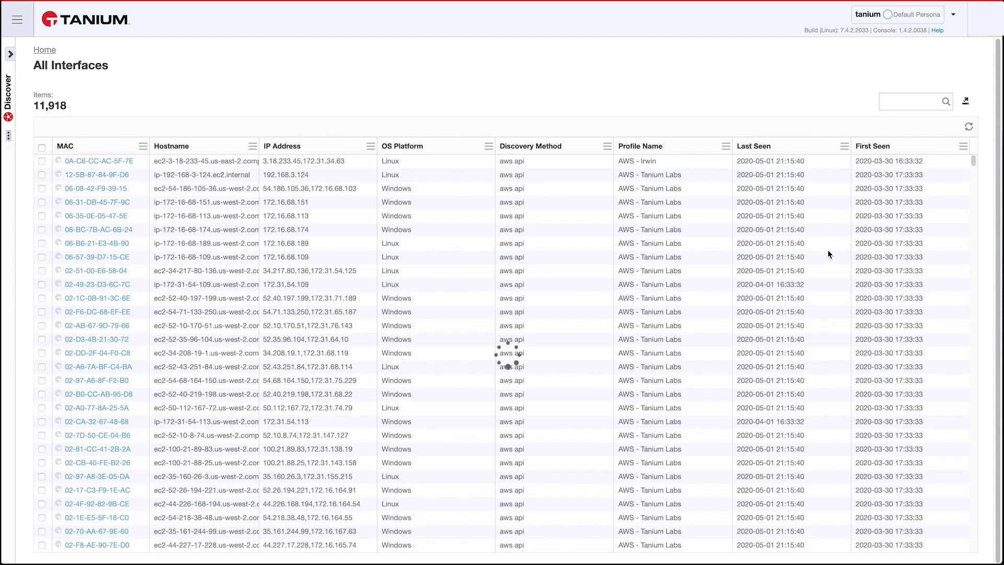
pyautogui.click(905, 102)
pyautogui.write('c')
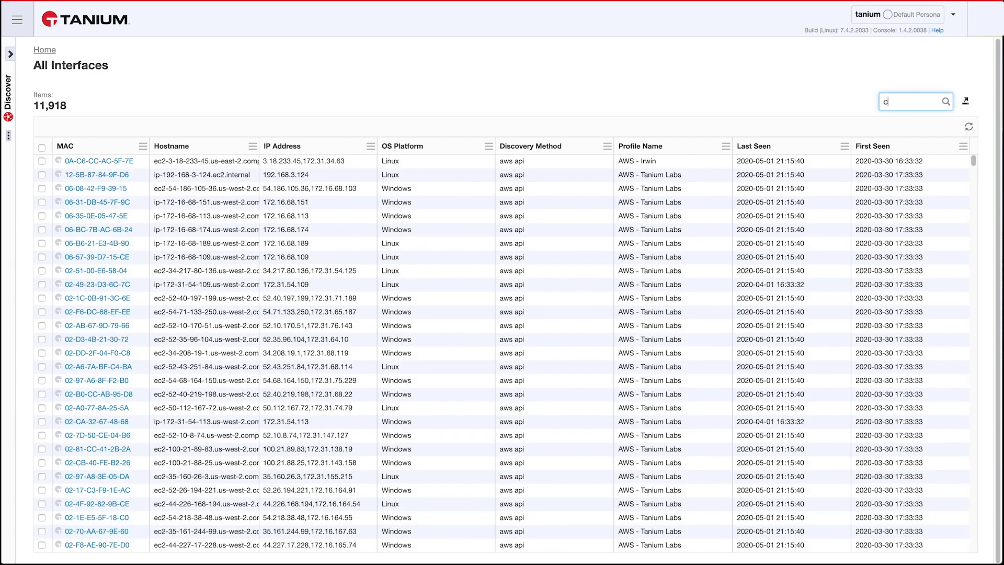
pyautogui.write('entralized')
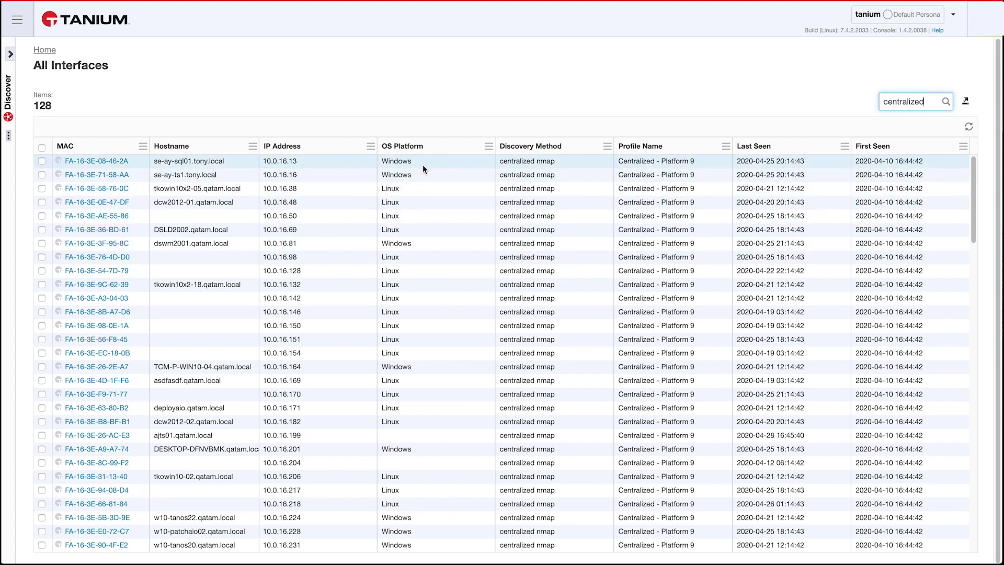
# Sort the filtered interfaces by MAC and view the details of the unknown-MAC interface with IP address 172.16.145.237.
pyautogui.click(116, 151)
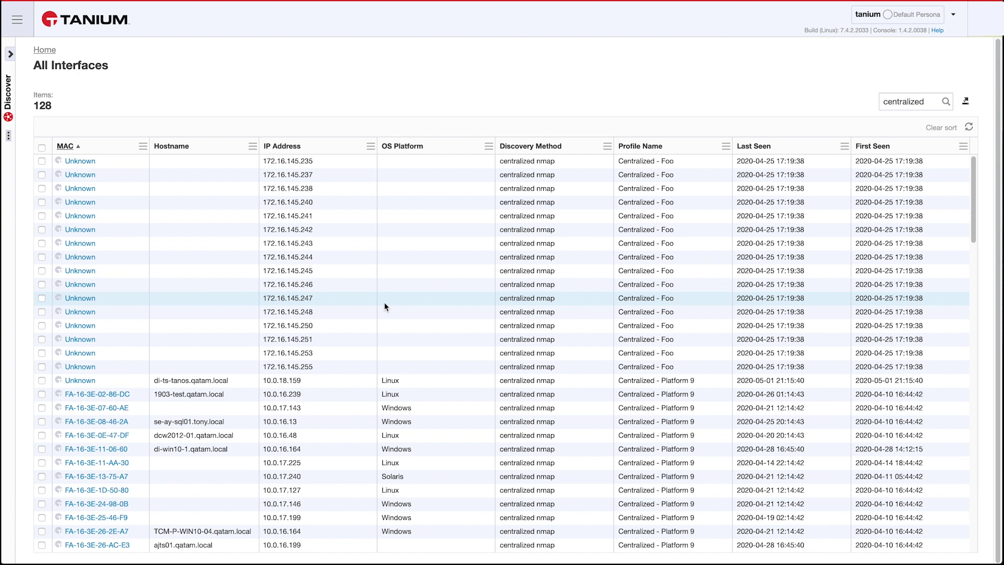
pyautogui.click(82, 179)
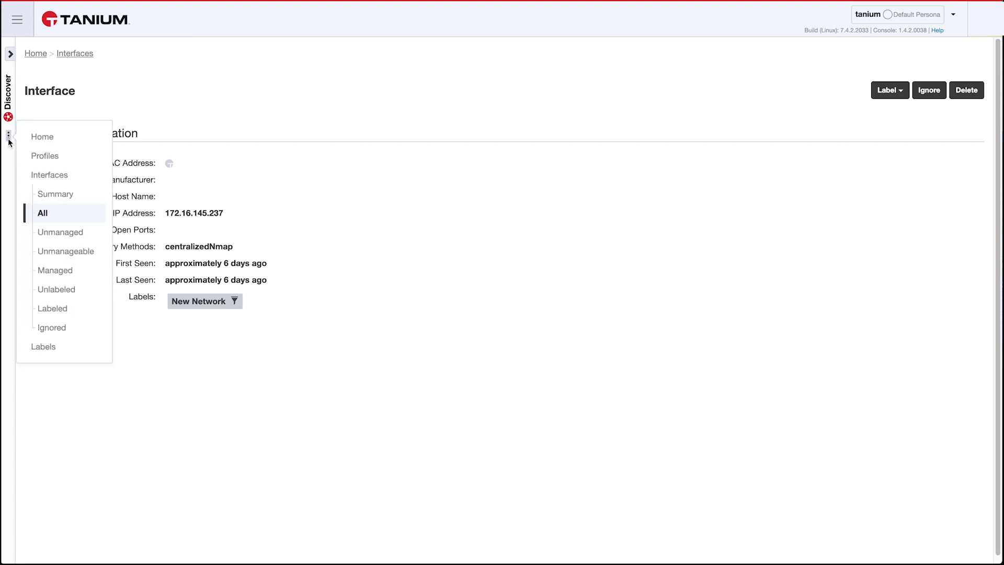
# Start a new interface label in Discover and name it "Centralized".
pyautogui.moveTo(8, 137)
pyautogui.click(52, 348)
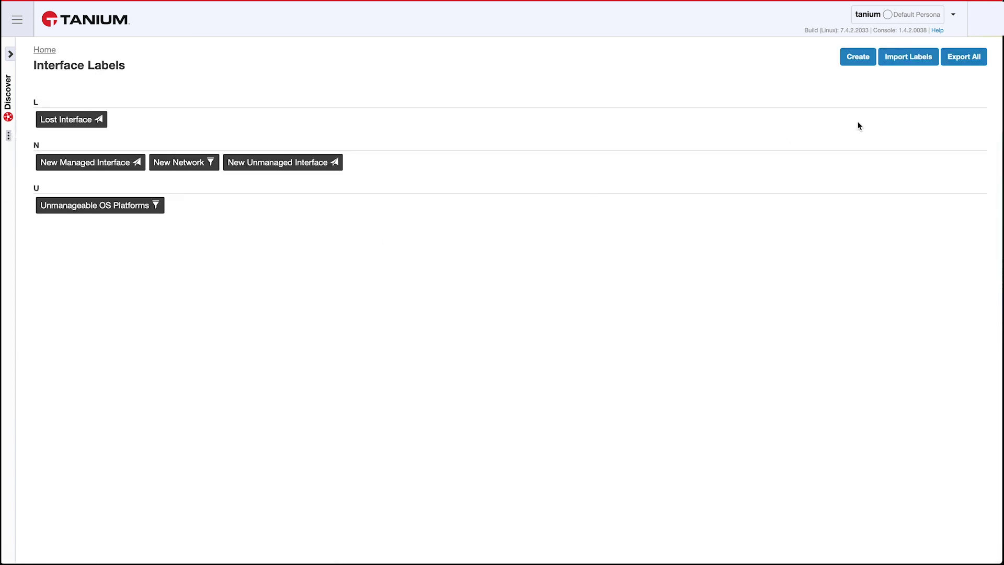
pyautogui.click(860, 56)
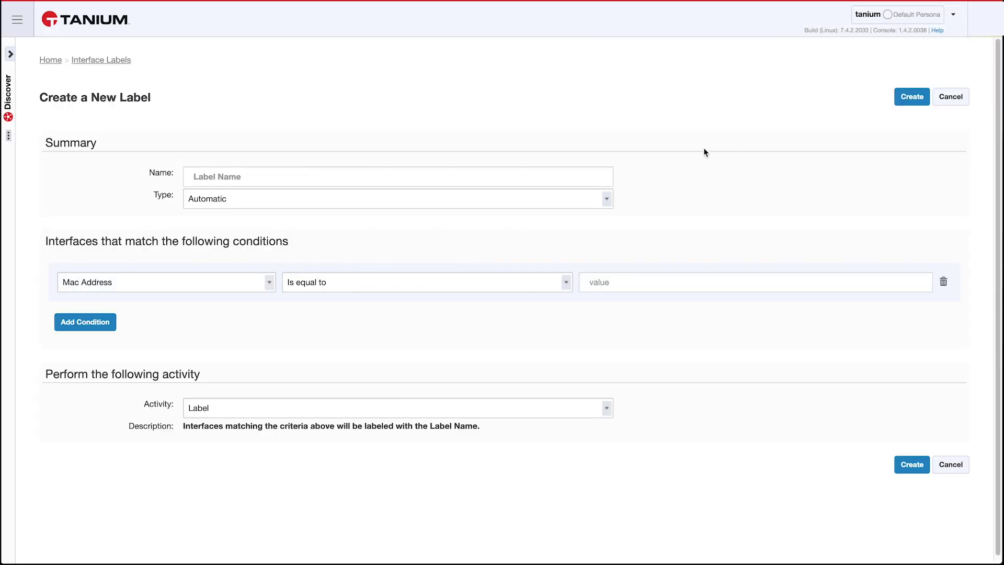
pyautogui.click(472, 177)
pyautogui.write('Cen')
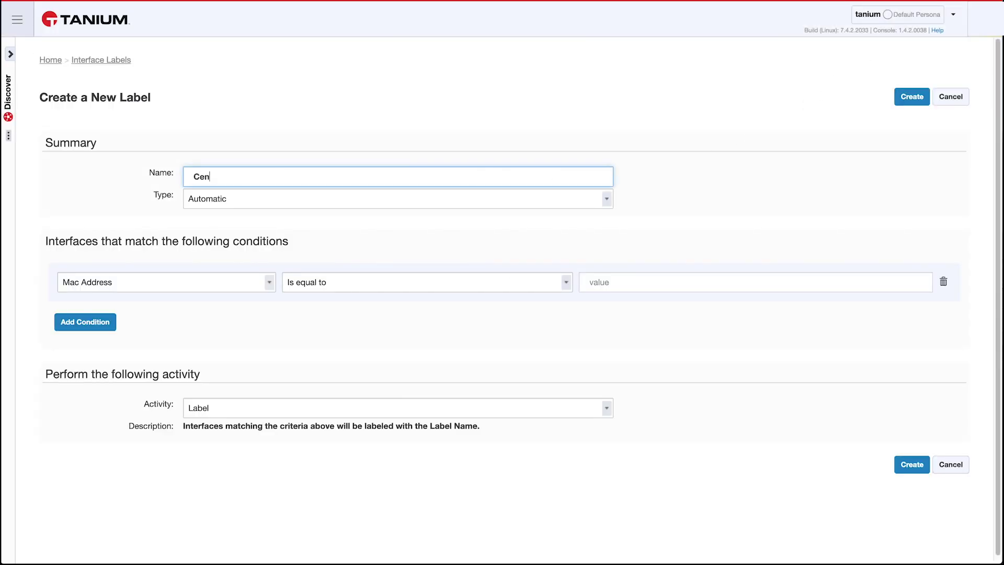
pyautogui.write('trzal')
pyautogui.press('BackSpace')
pyautogui.press('BackSpace')
pyautogui.press('BackSpace')
pyautogui.write('alized')
# Add the condition Profile Contains "centralized" to the label and create it.
pyautogui.click(269, 283)
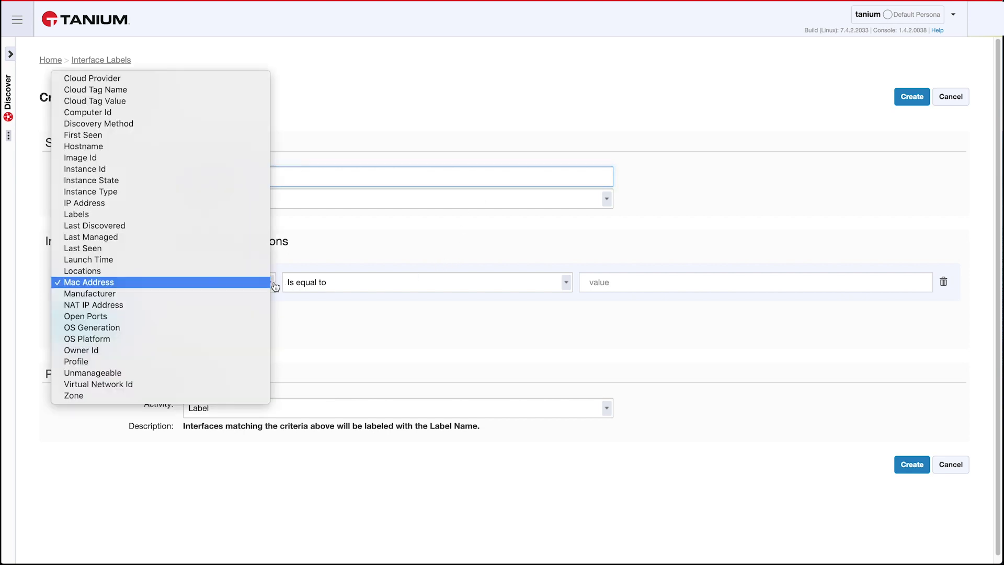
pyautogui.click(205, 363)
pyautogui.click(453, 289)
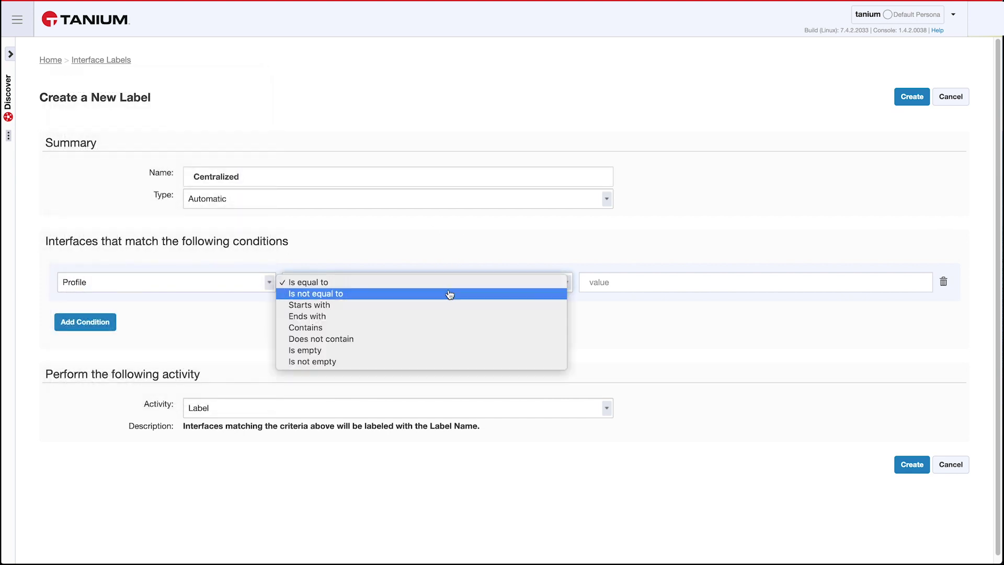
pyautogui.click(448, 328)
pyautogui.click(644, 286)
pyautogui.write('c')
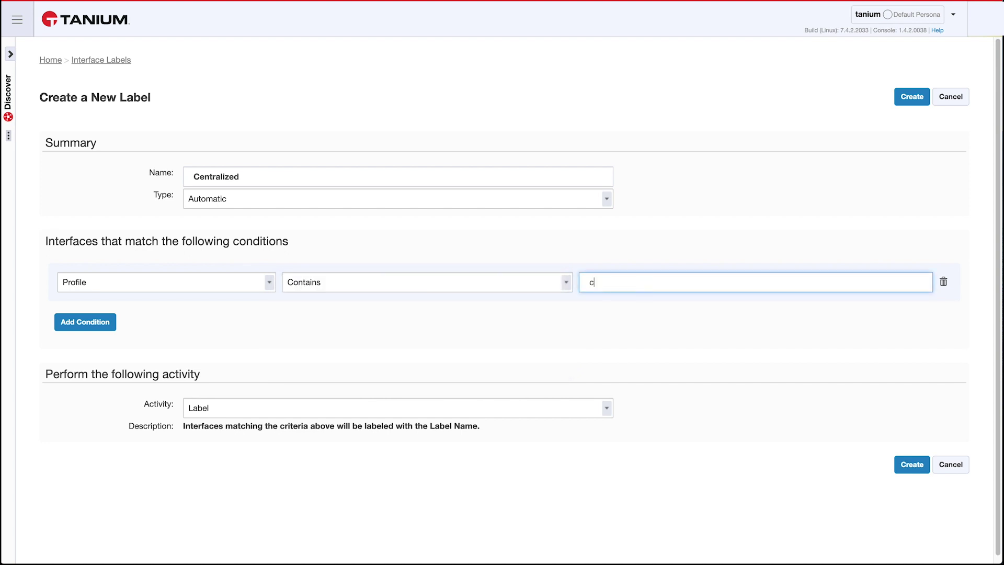
pyautogui.write('entralized')
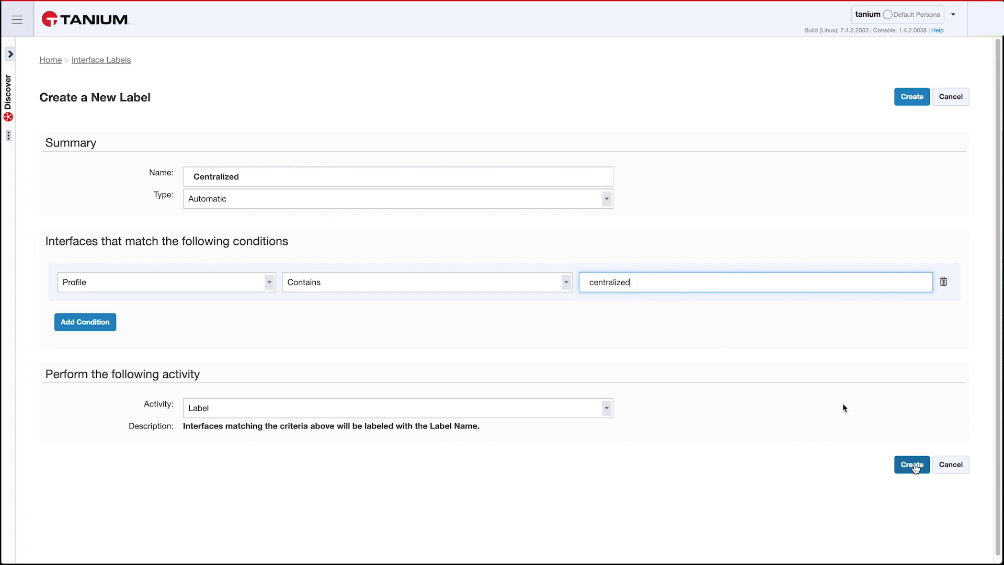
pyautogui.click(910, 463)
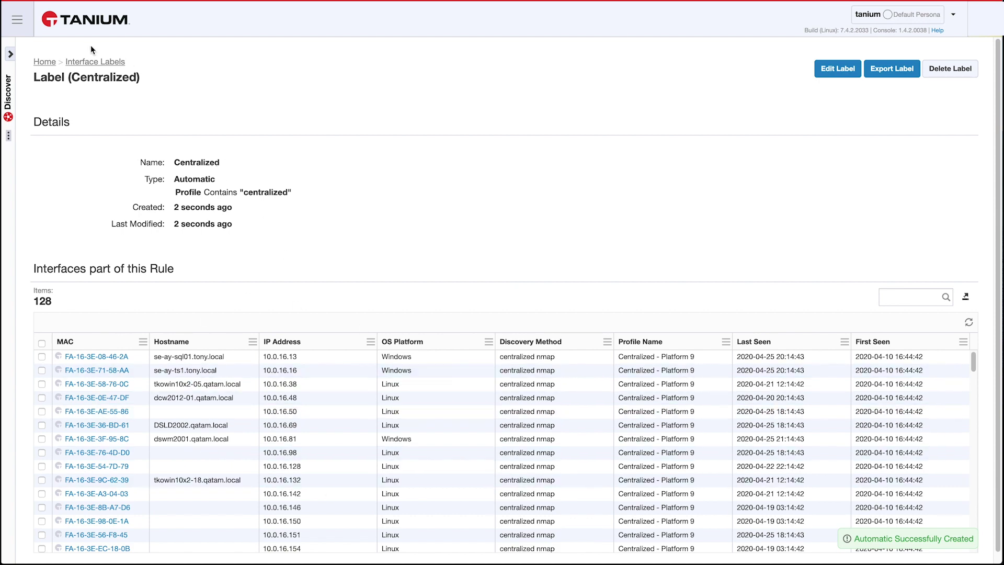
# Start creating a new Tanium Client deployment in Client Management.
pyautogui.click(17, 20)
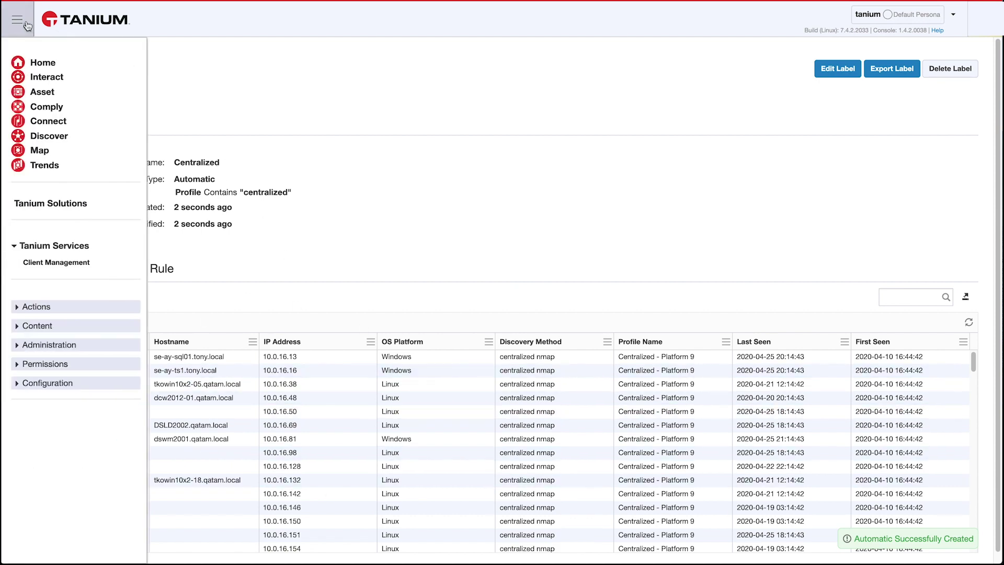
pyautogui.click(54, 268)
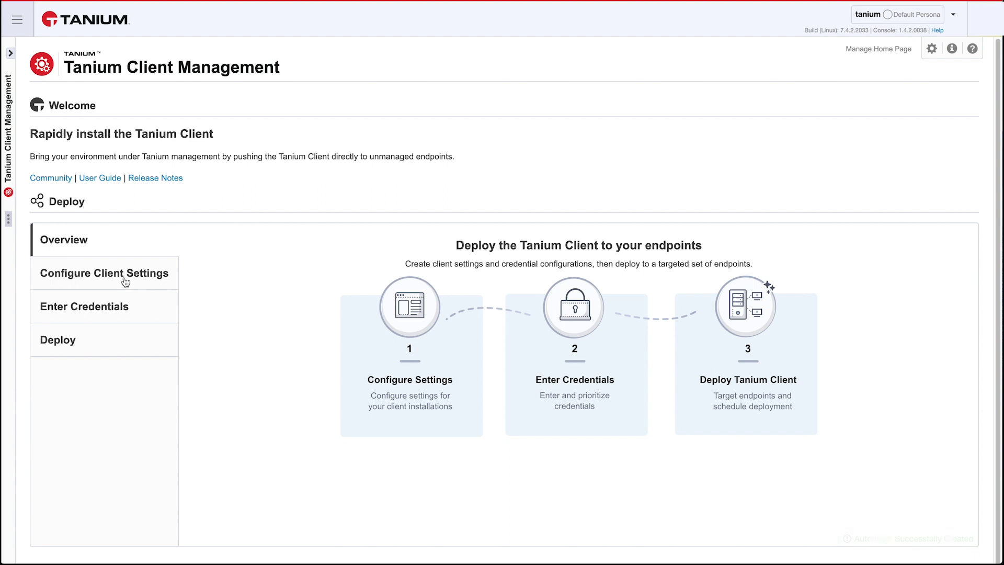
pyautogui.click(68, 341)
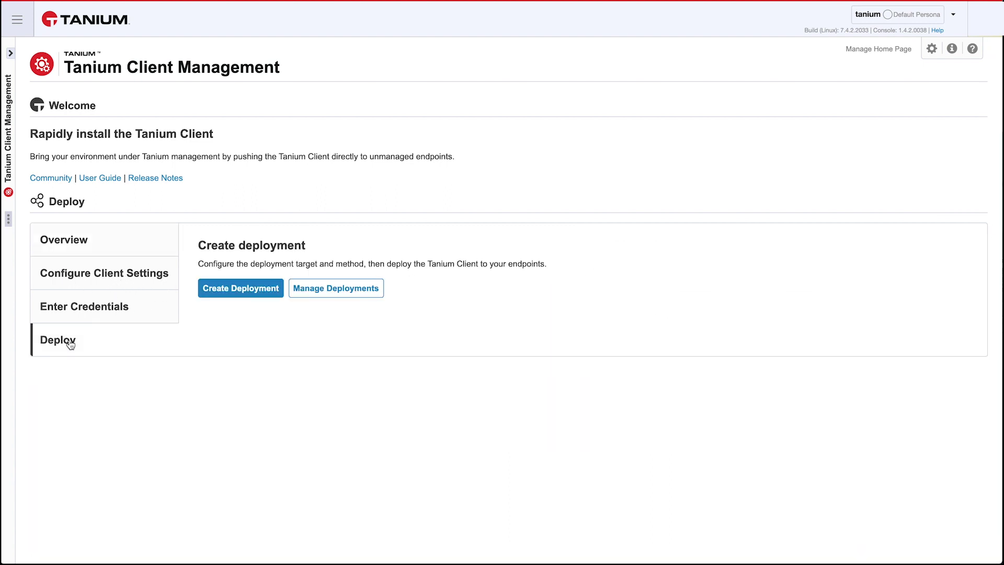
pyautogui.click(212, 294)
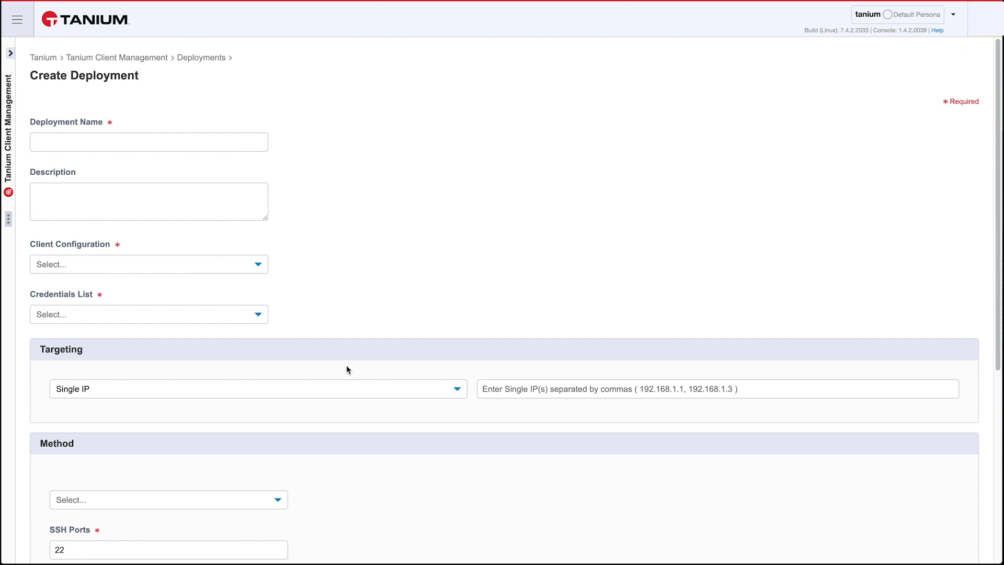
# Target the deployment by Discover Label and choose the Centralized label.
pyautogui.click(418, 388)
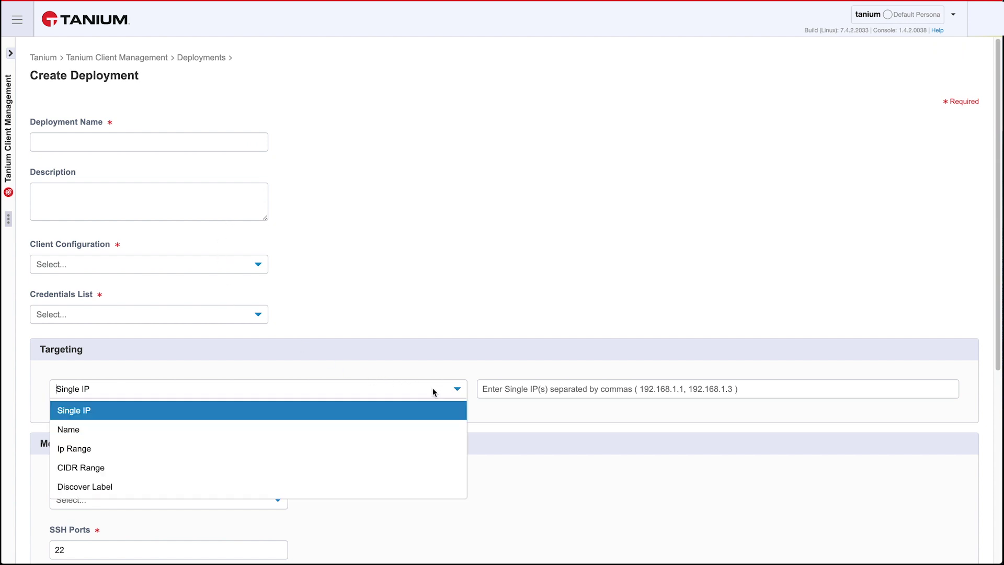
pyautogui.click(374, 487)
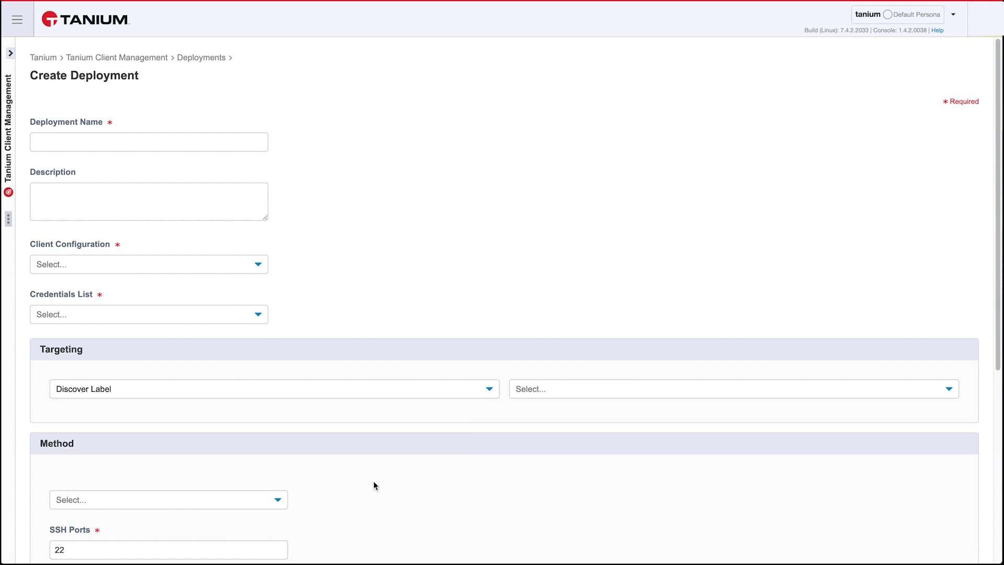
pyautogui.click(644, 392)
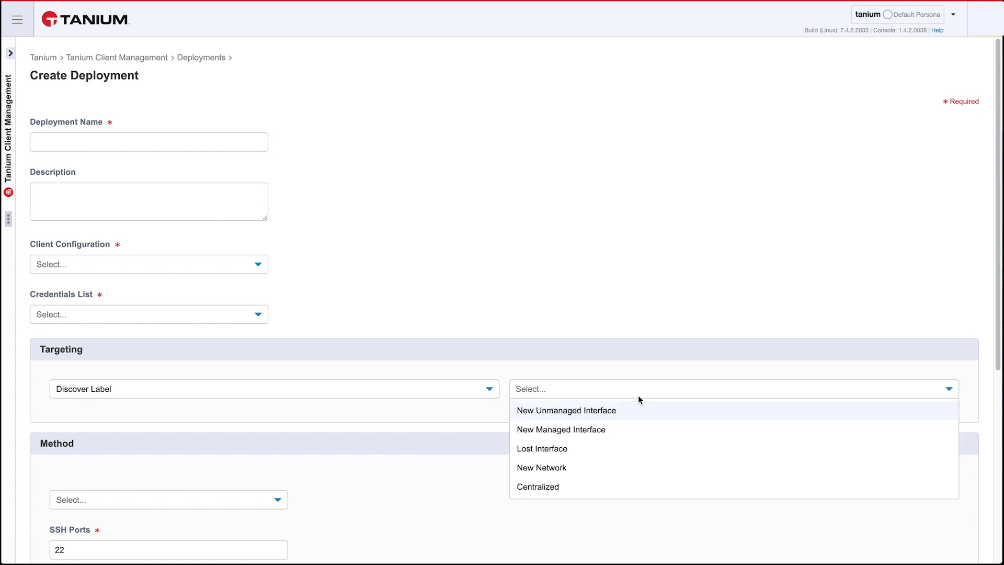
pyautogui.click(584, 487)
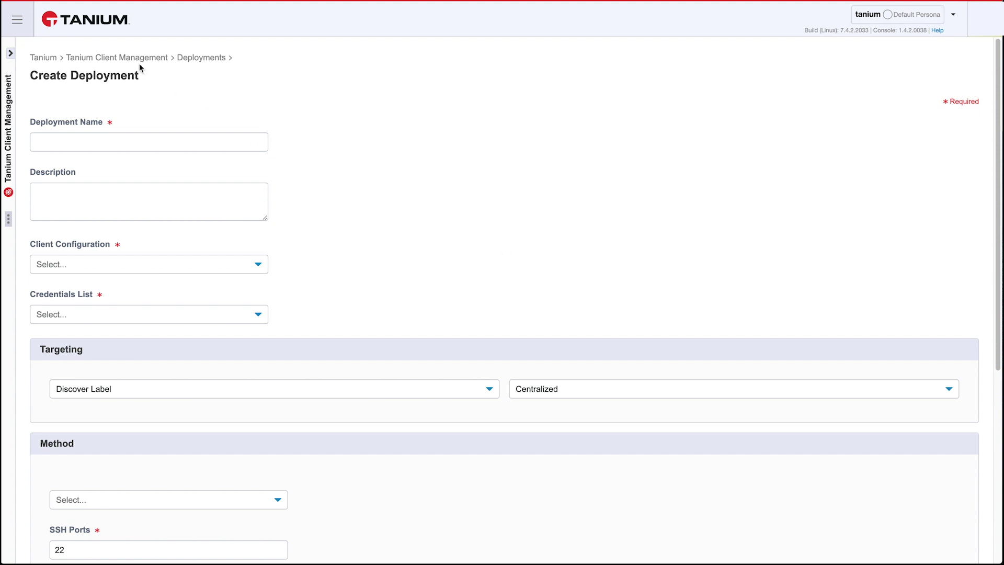
# Return to Discover, list all interfaces and filter them by "my ping".
pyautogui.click(18, 19)
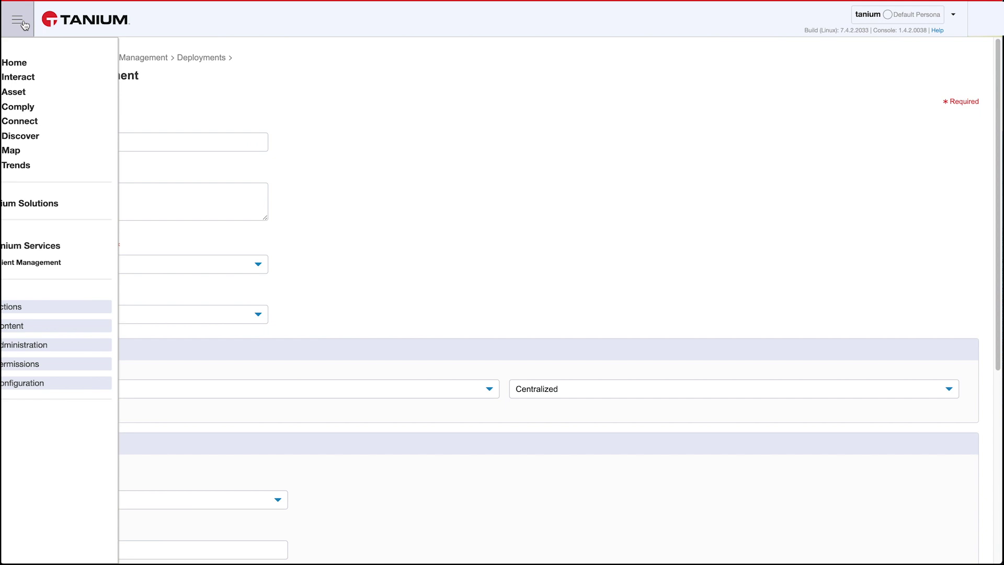
pyautogui.click(52, 137)
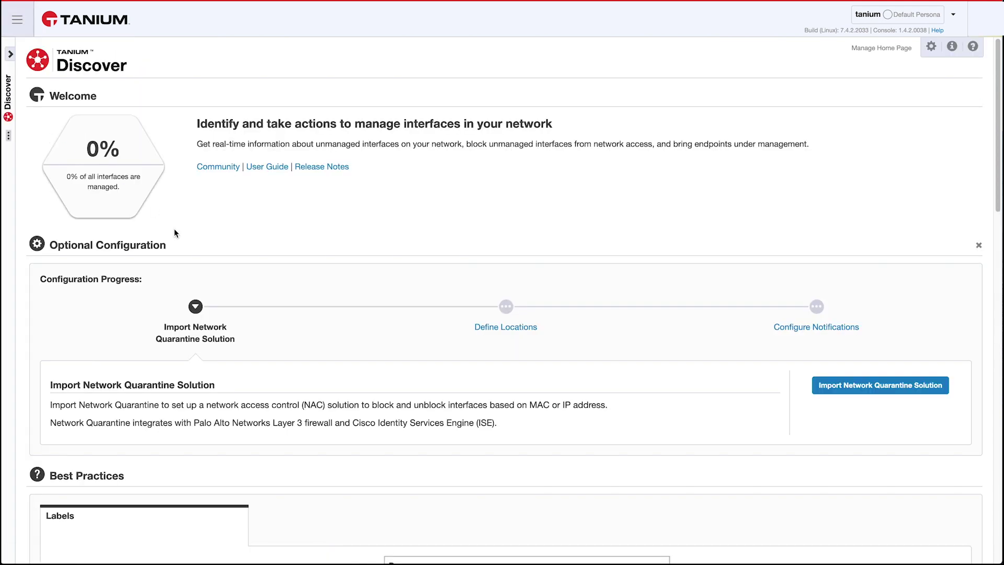
pyautogui.moveTo(16, 145)
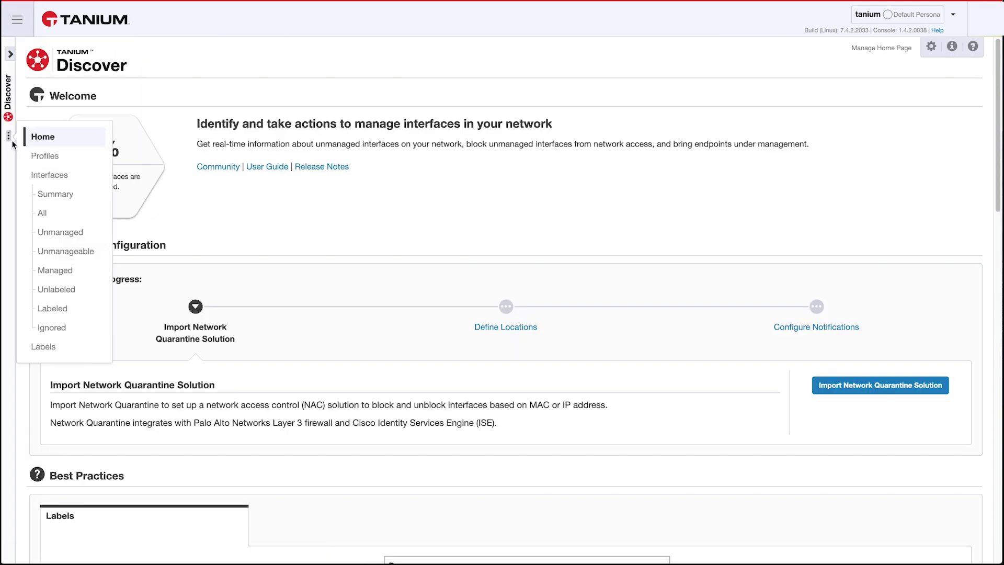
pyautogui.click(69, 215)
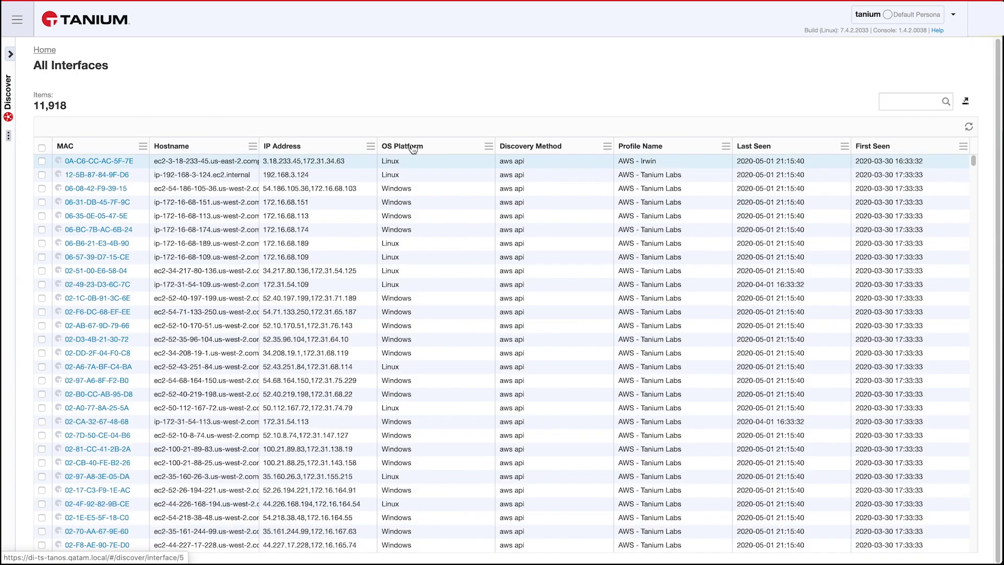
pyautogui.click(922, 103)
pyautogui.write('my ping')
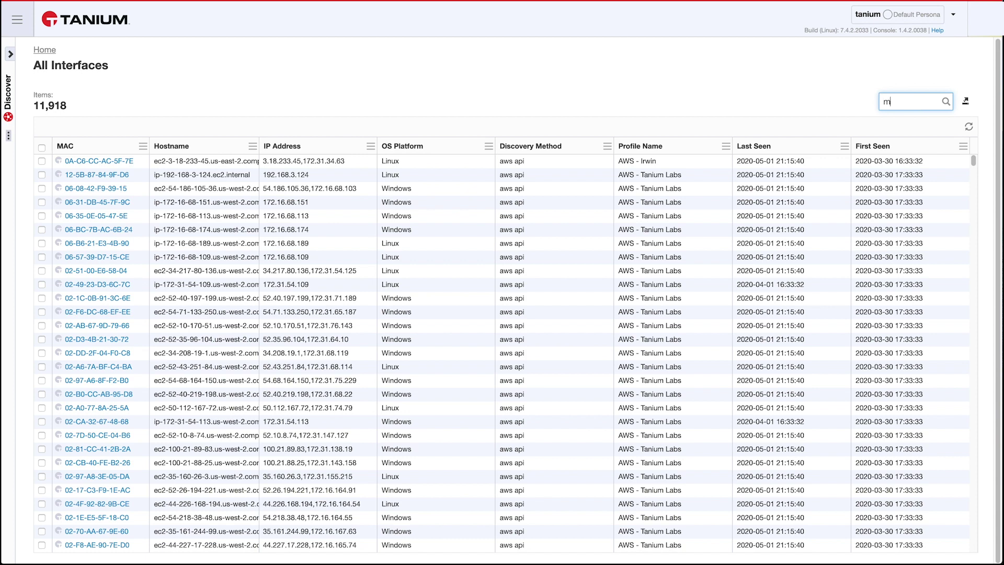